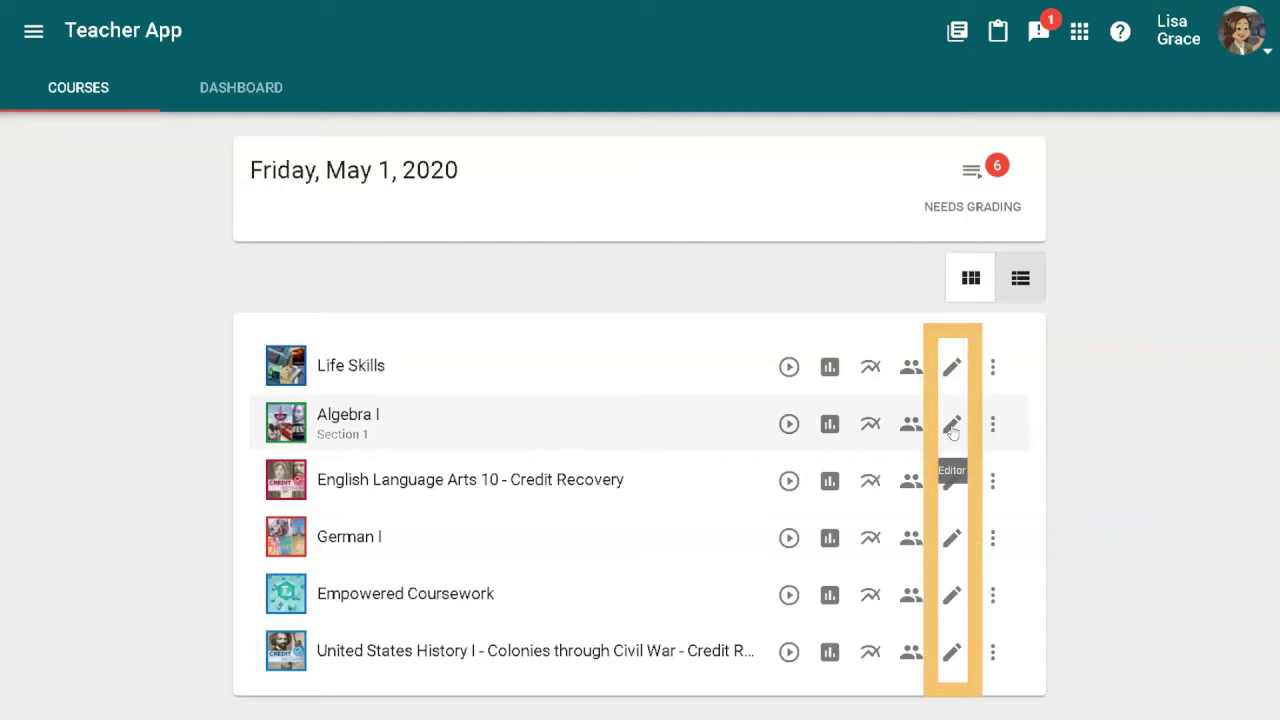
Edit Algebra I, expand Introduction to Algebra and Lesson 4, and show activity objectives.
left_click(952, 428)
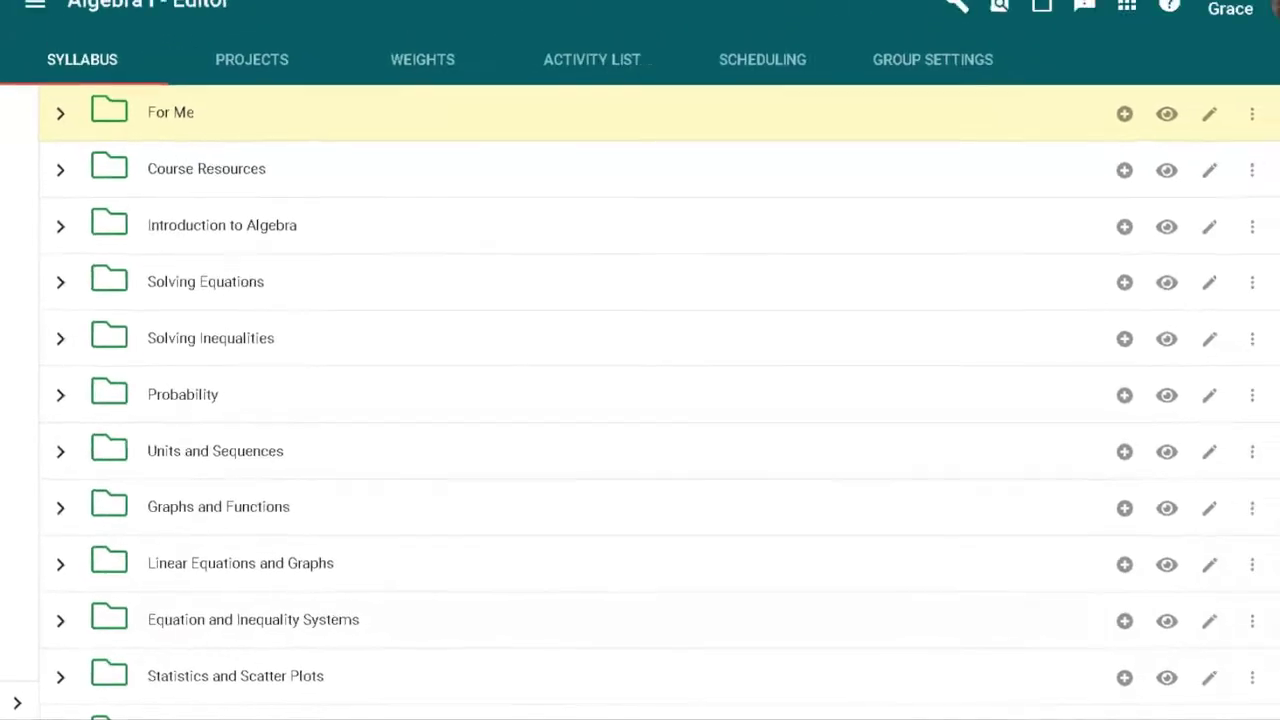
left_click(58, 247)
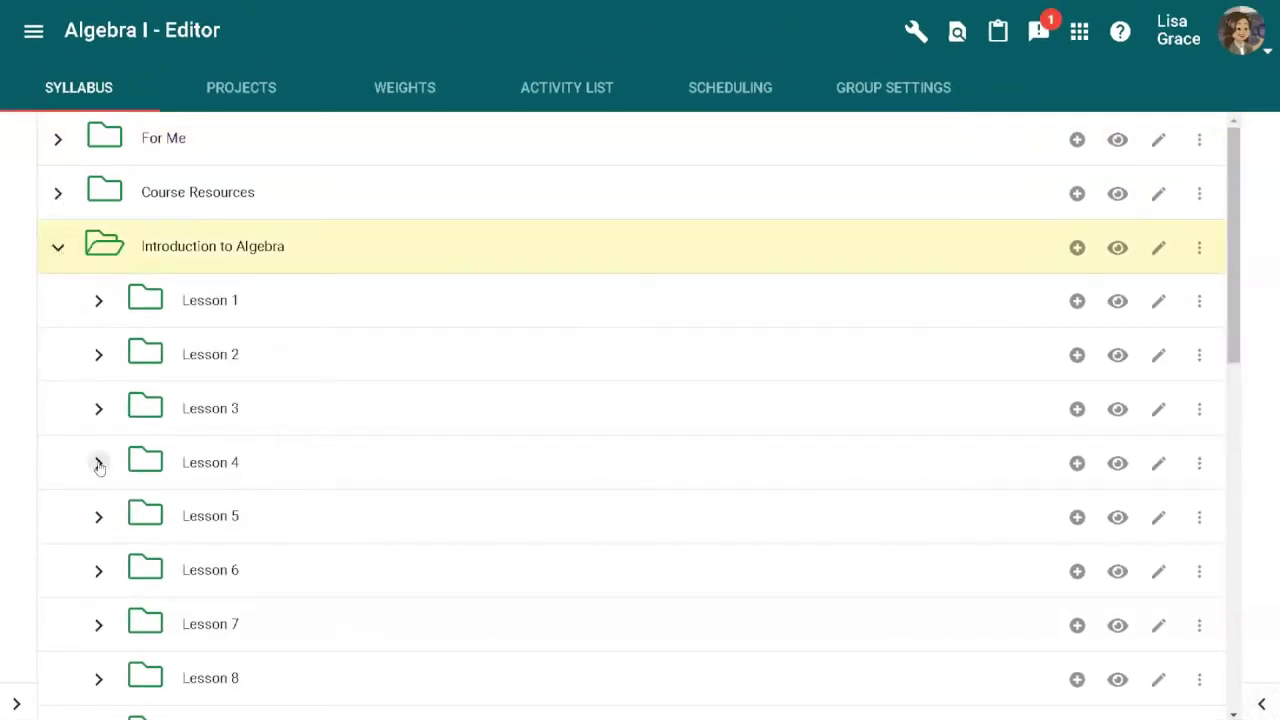
left_click(97, 461)
scroll(97, 463, "up", 3)
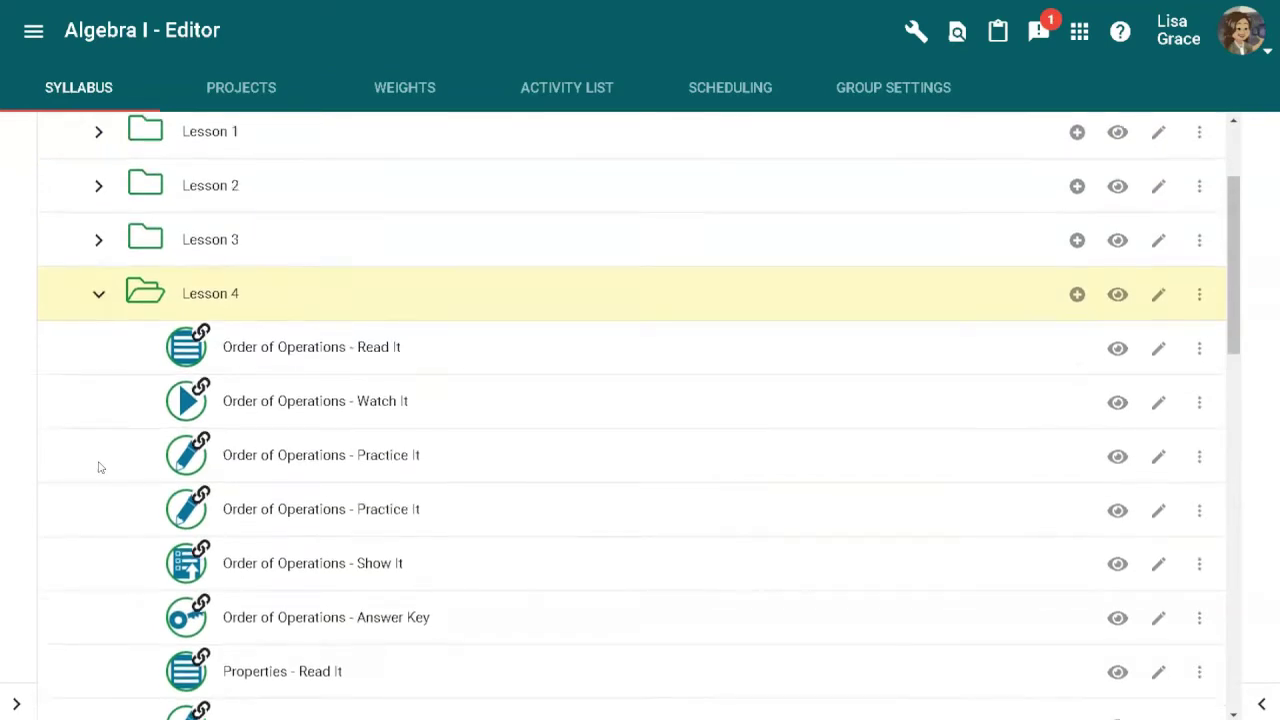
left_click(16, 703)
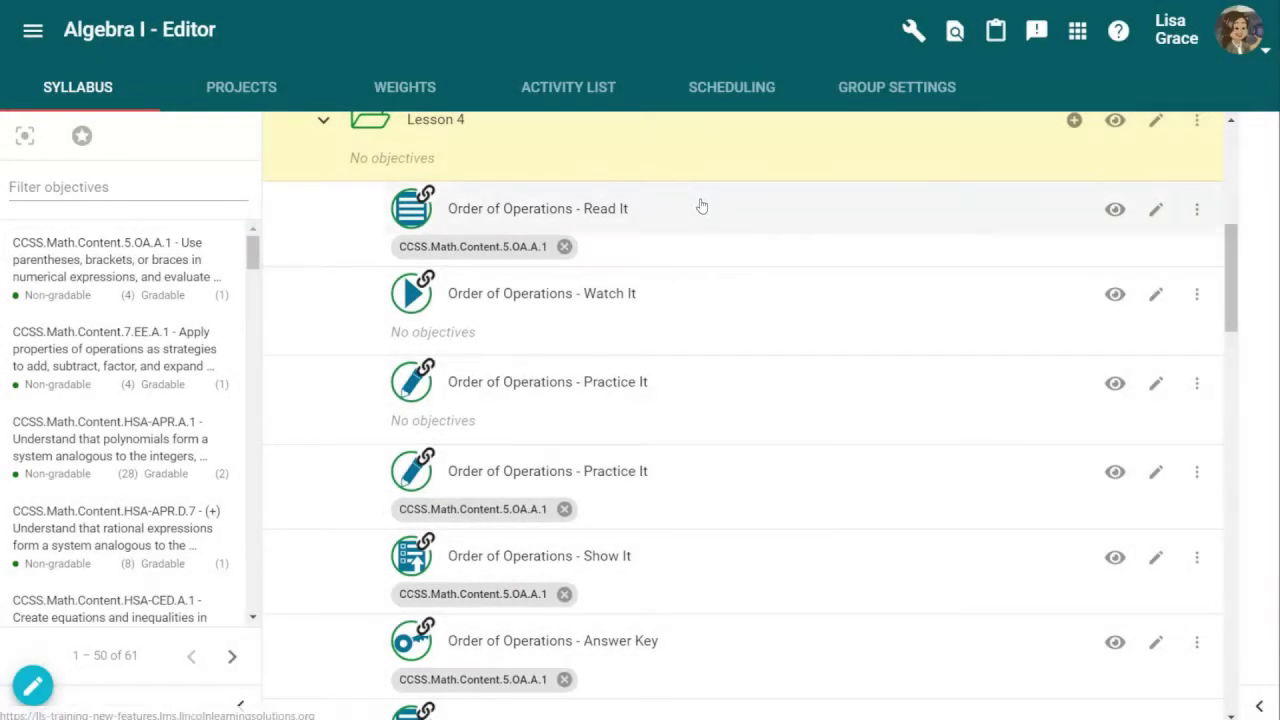
Open the details panel for the Order of Operations - Read It activity.
left_click(701, 206)
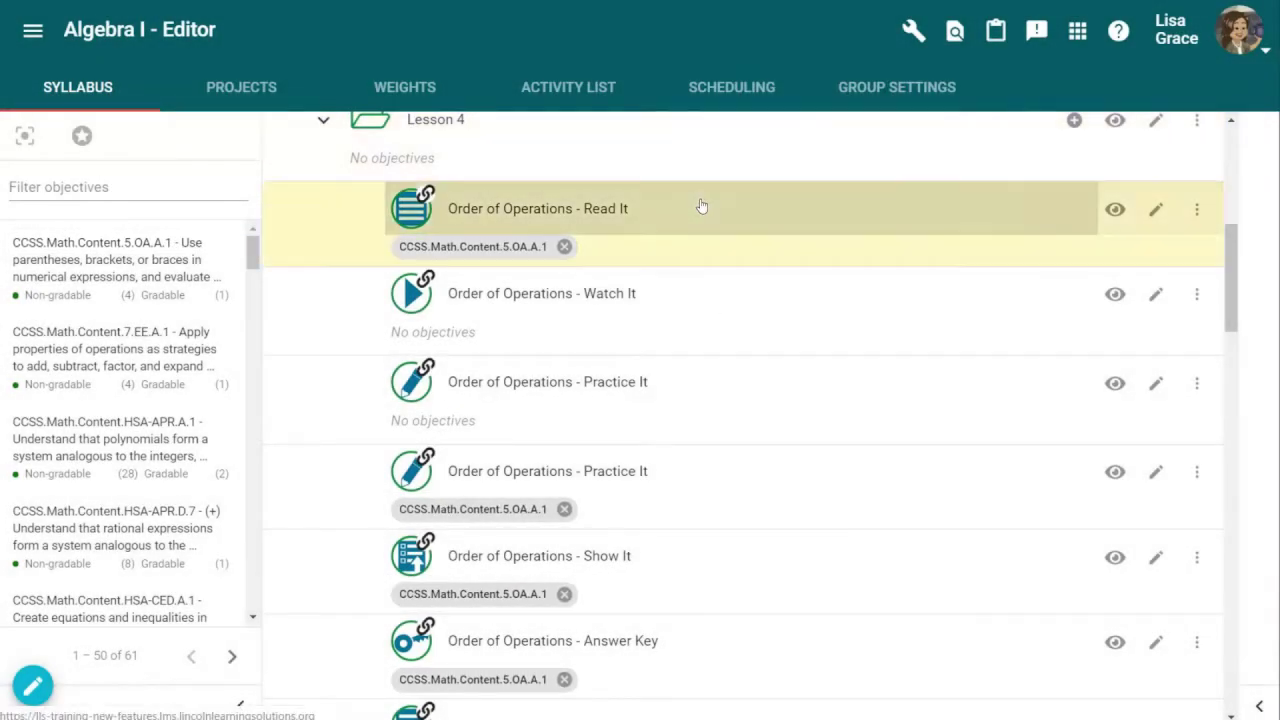
left_click(1258, 705)
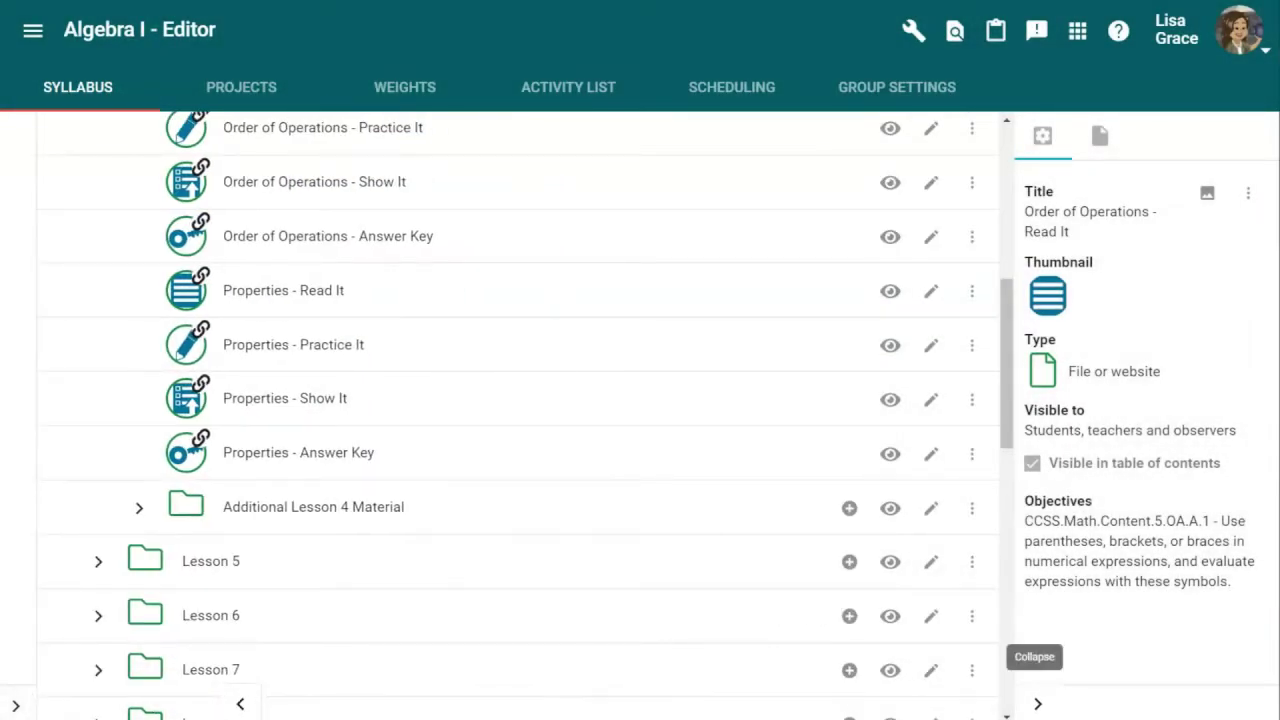
Add a folder titled 'Additional Lesson 4 Material' to Lesson 4 and save it.
left_click(1037, 704)
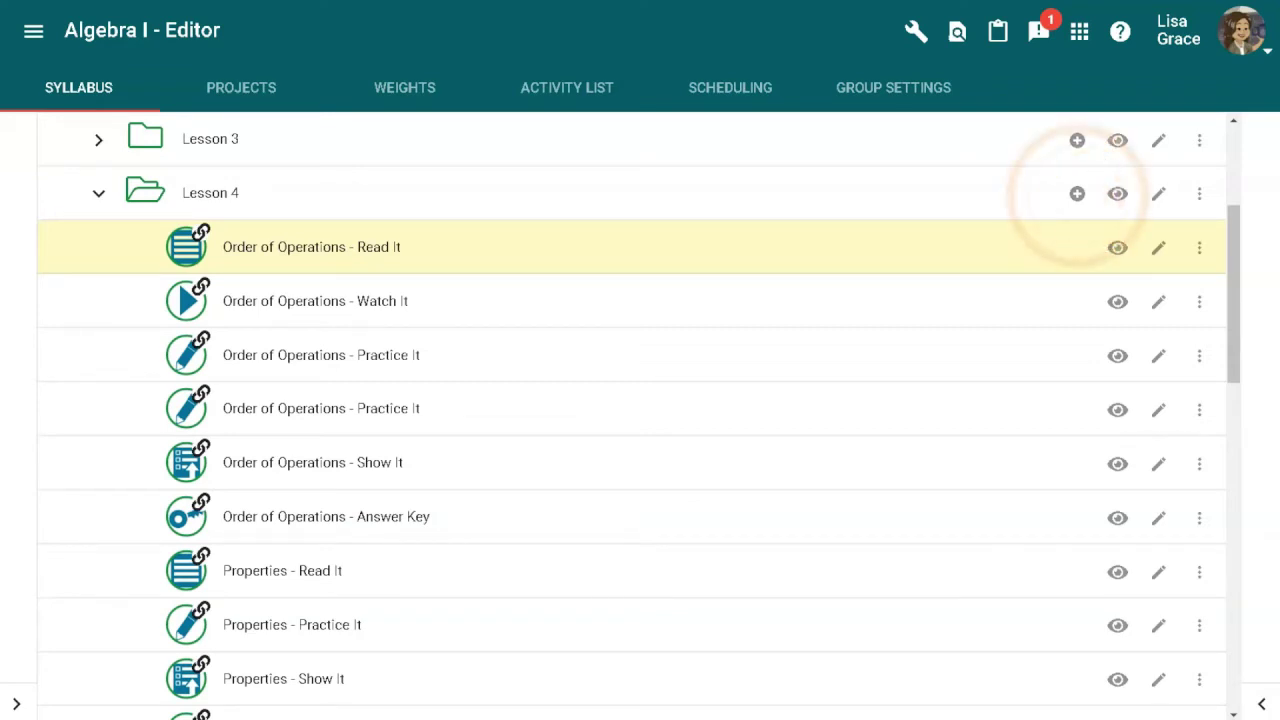
left_click(1080, 201)
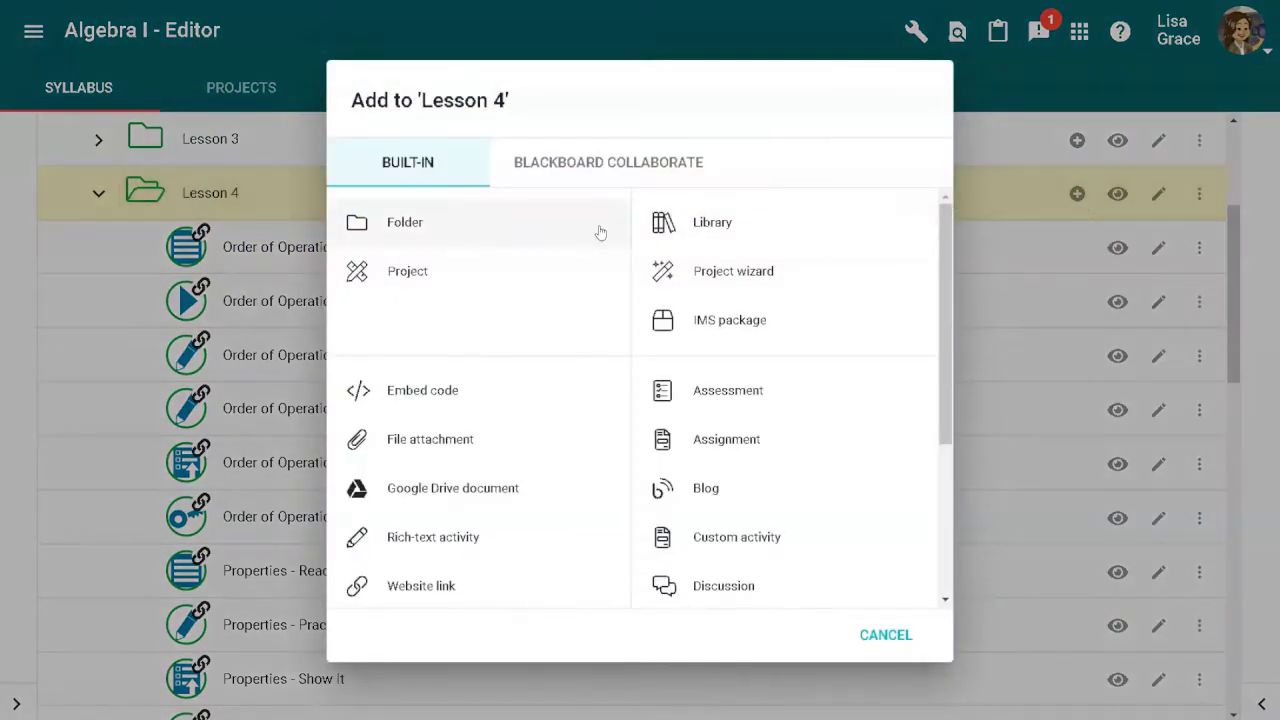
left_click(462, 245)
left_click(546, 197)
type("Additional Lesson 4 Material")
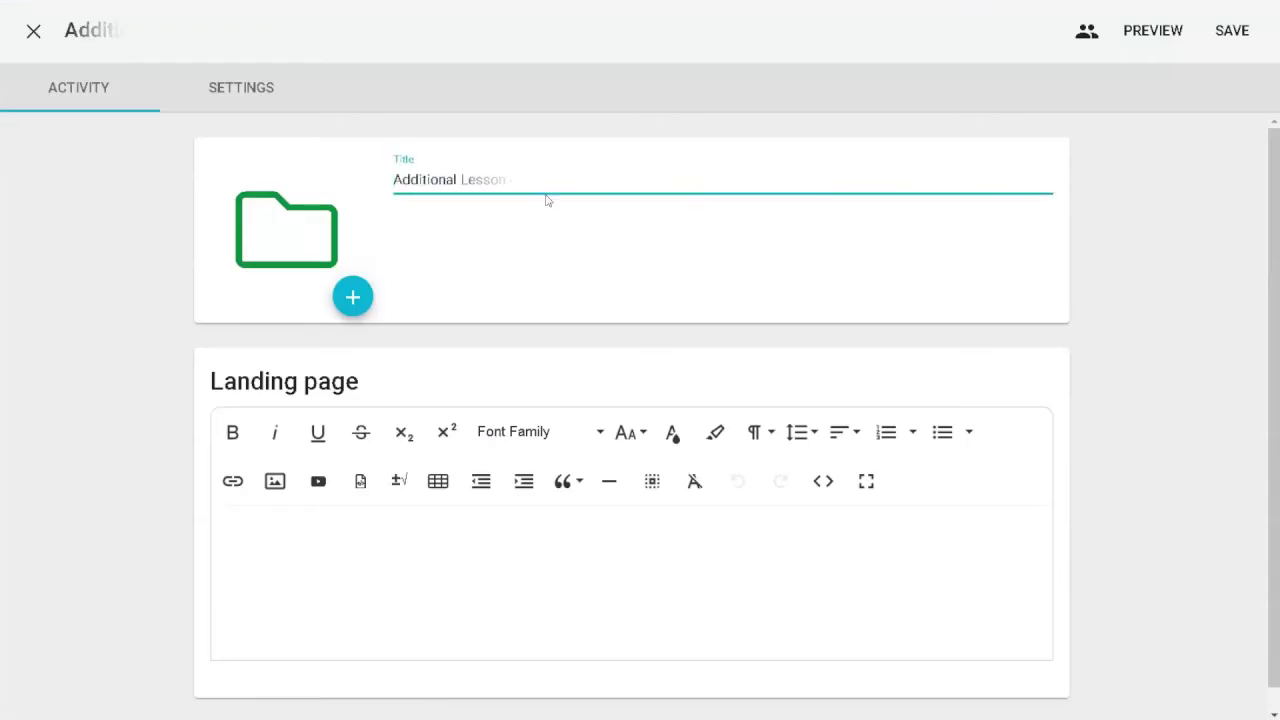
left_click(1232, 30)
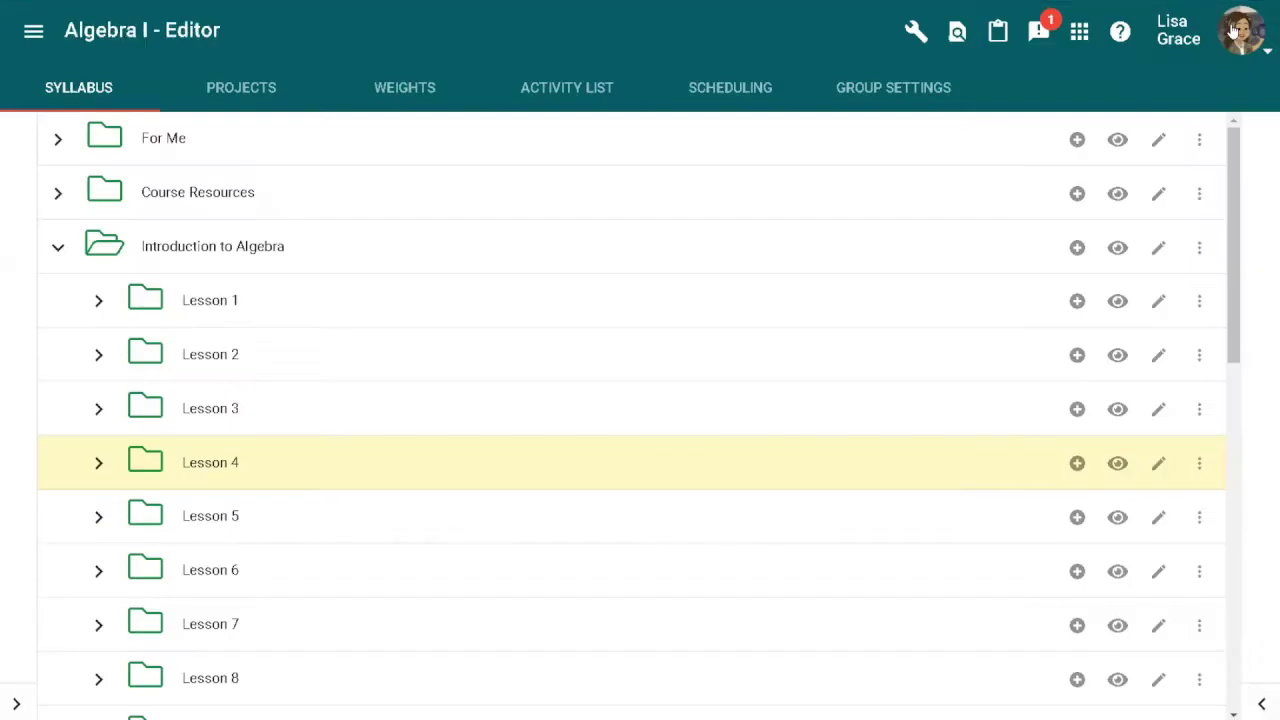
left_click(98, 463)
Attach Translating_Verbal_Statements_-_Practice_It_Answer_Key.pdf as a file in Lesson 4.
scroll(526, 428, "down", 3)
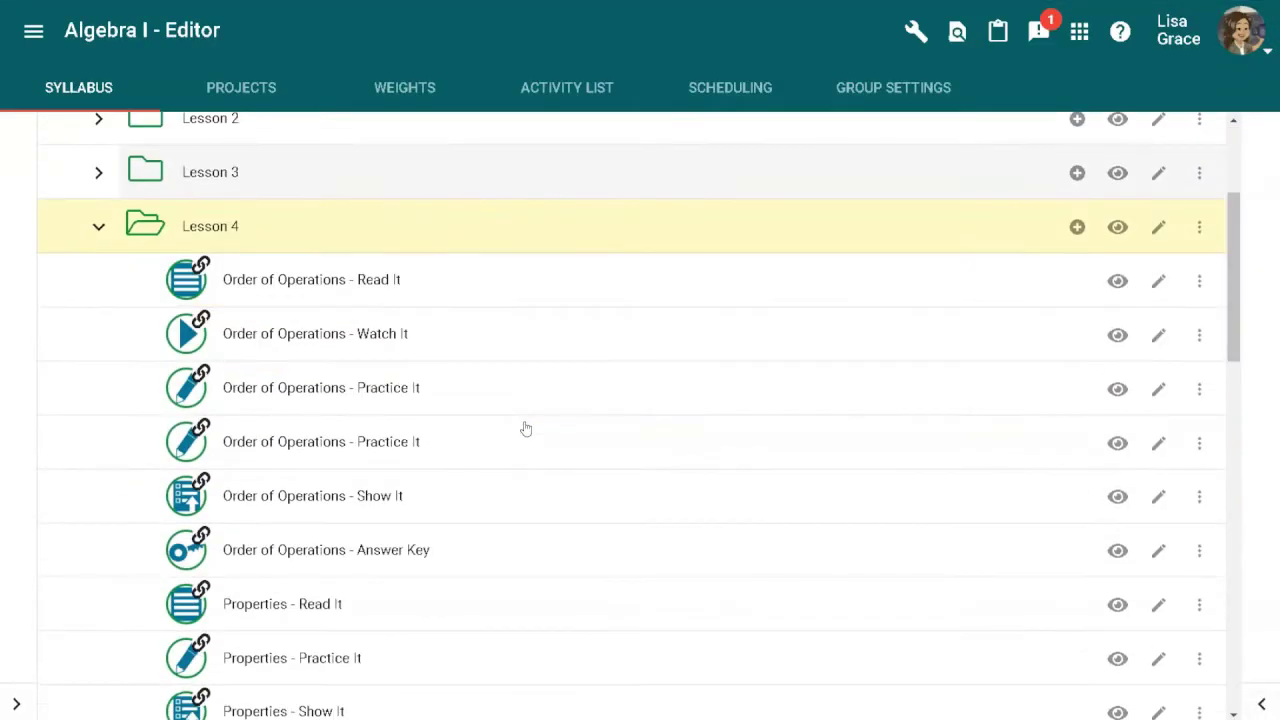
scroll(526, 428, "down", 1)
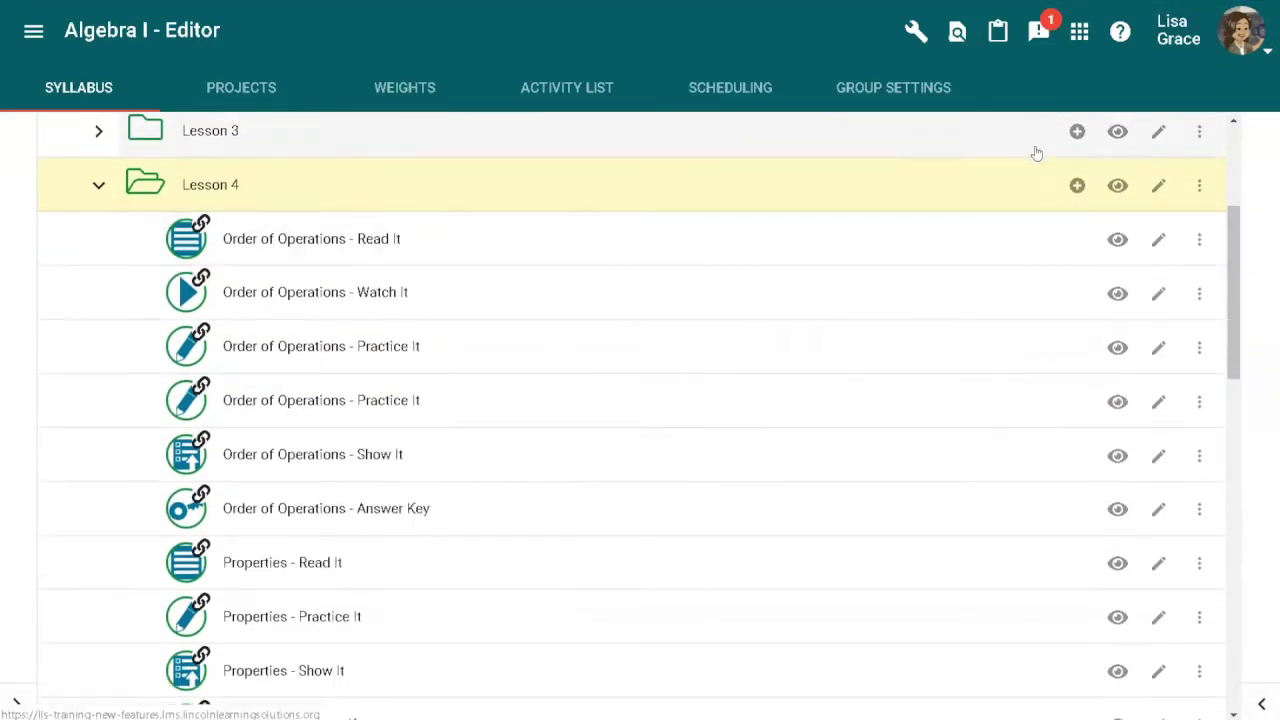
left_click(1077, 190)
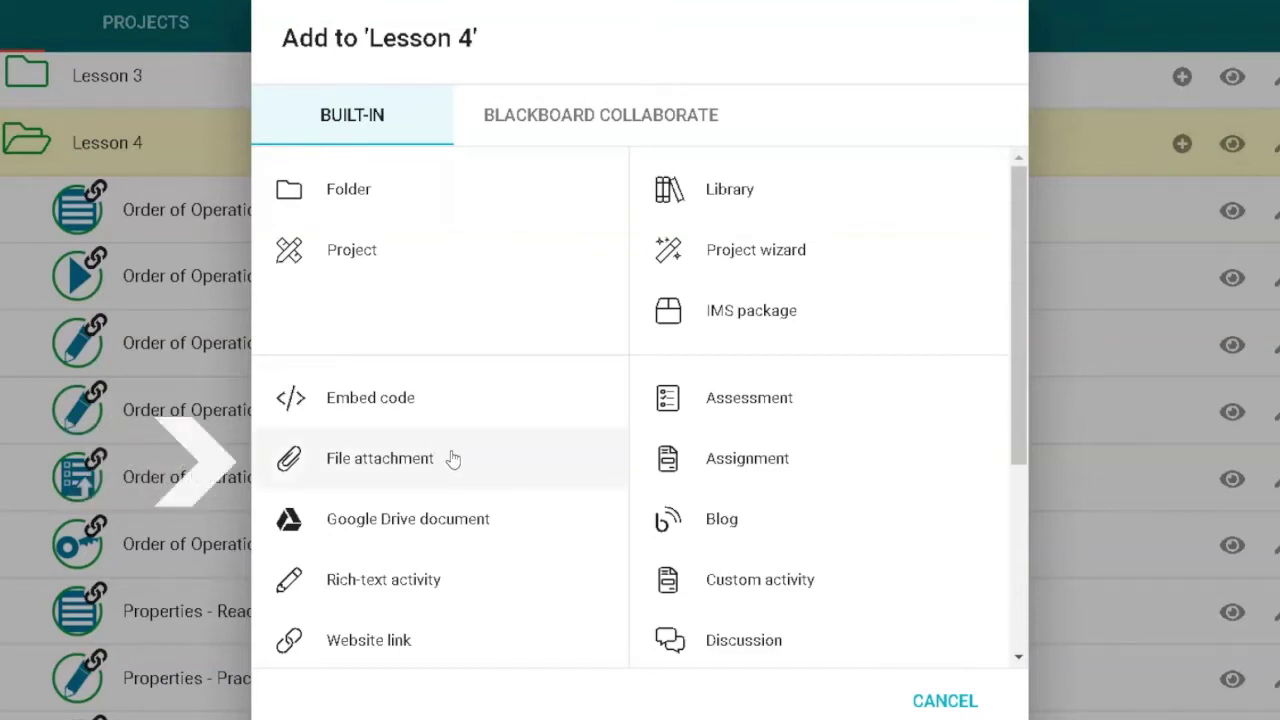
left_click(457, 458)
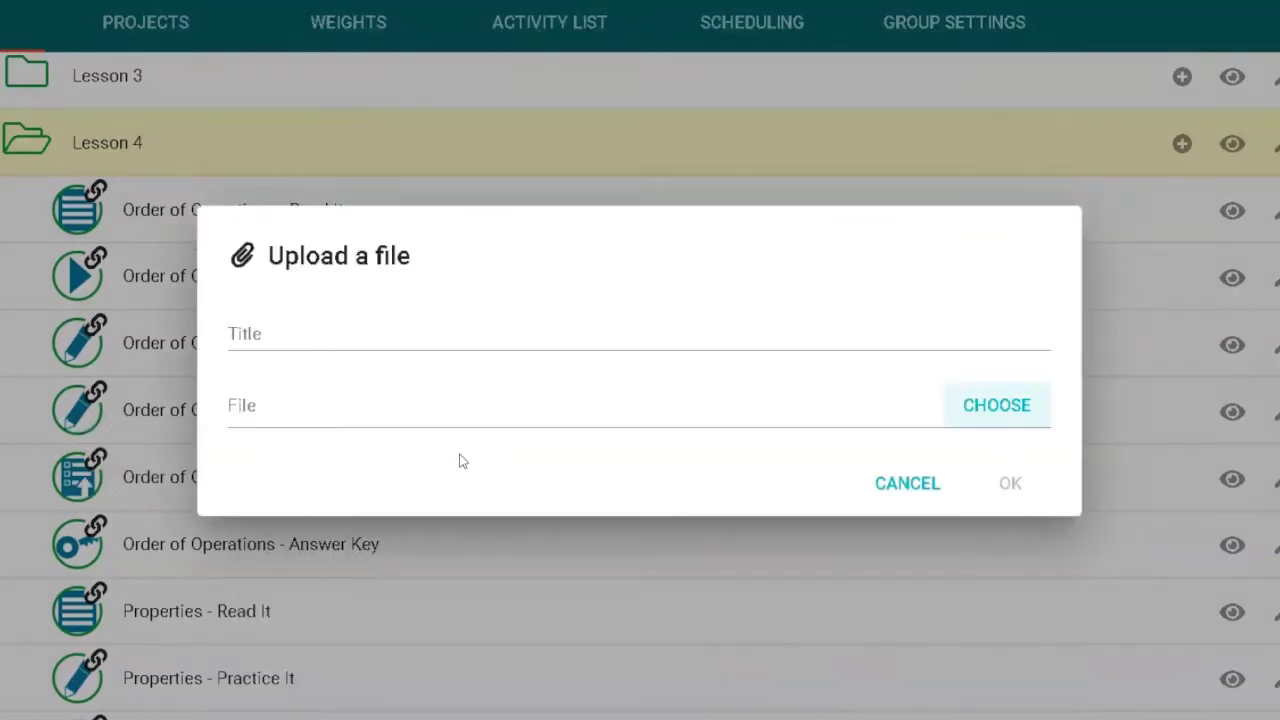
left_click(980, 405)
left_click(553, 375)
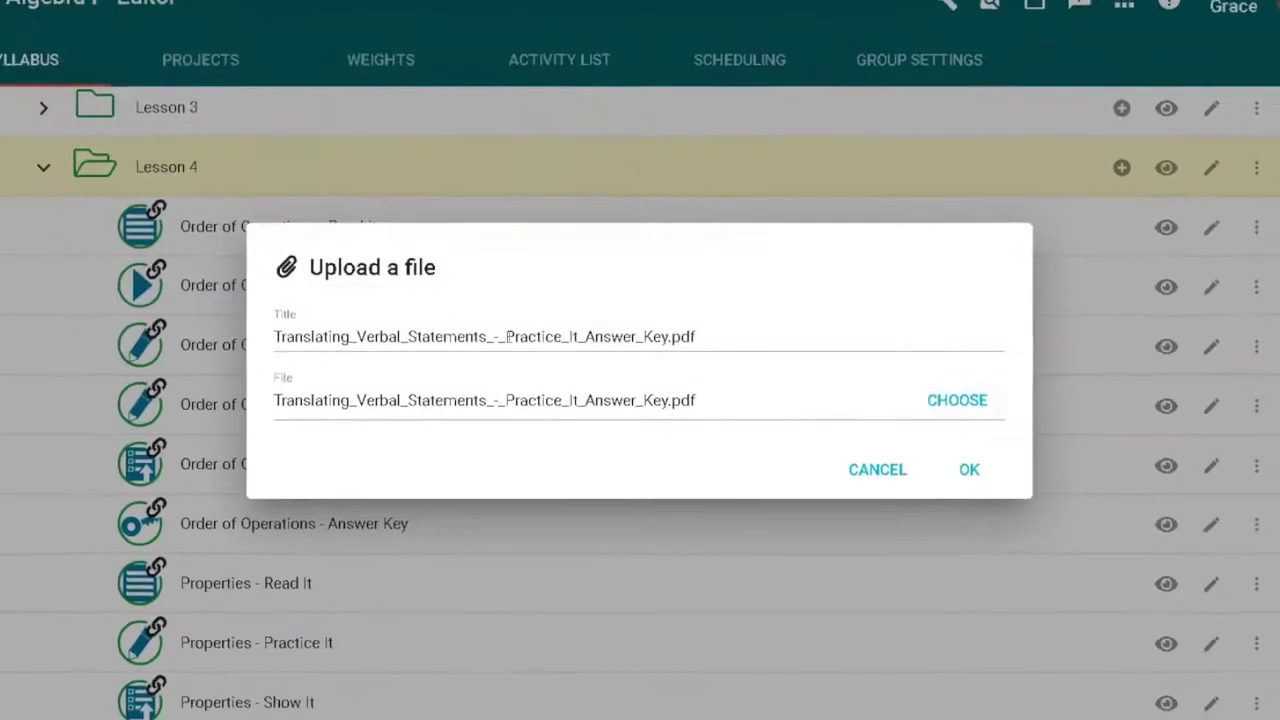
left_click(934, 461)
Drag the answer-key PDF into the Additional Lesson 4 Material folder.
scroll(914, 455, "down", 3)
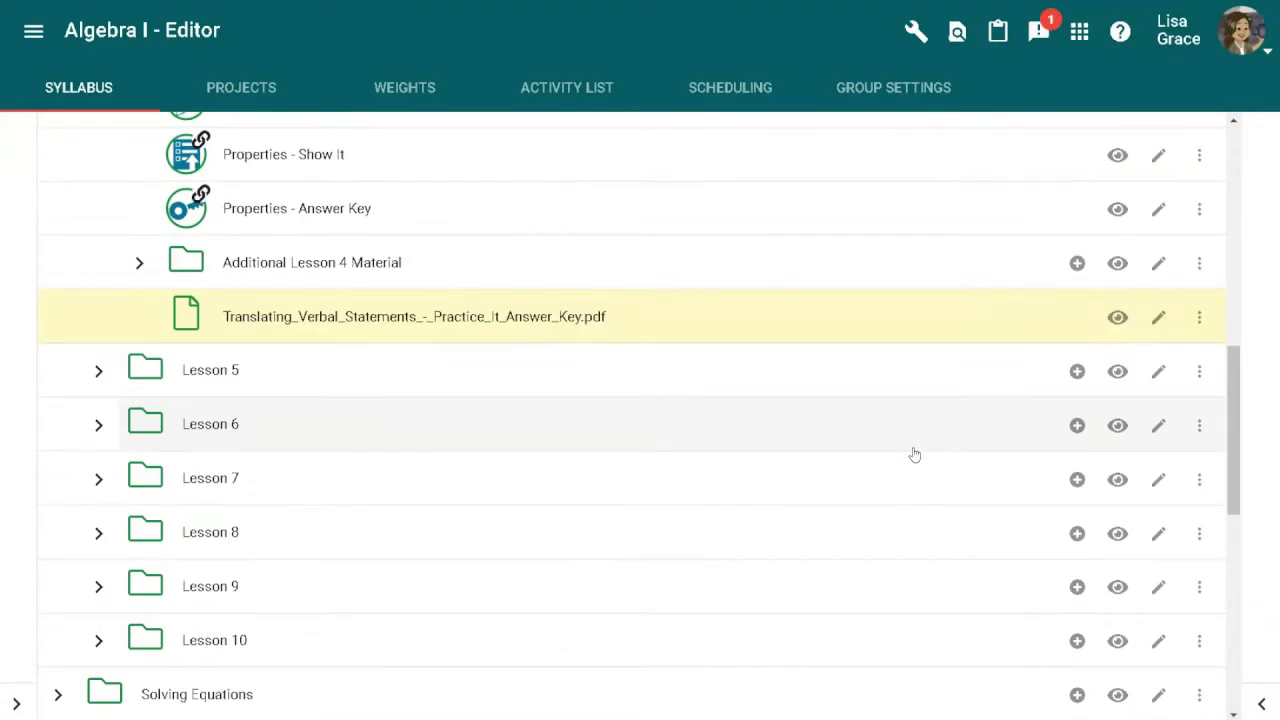
scroll(912, 452, "up", 2)
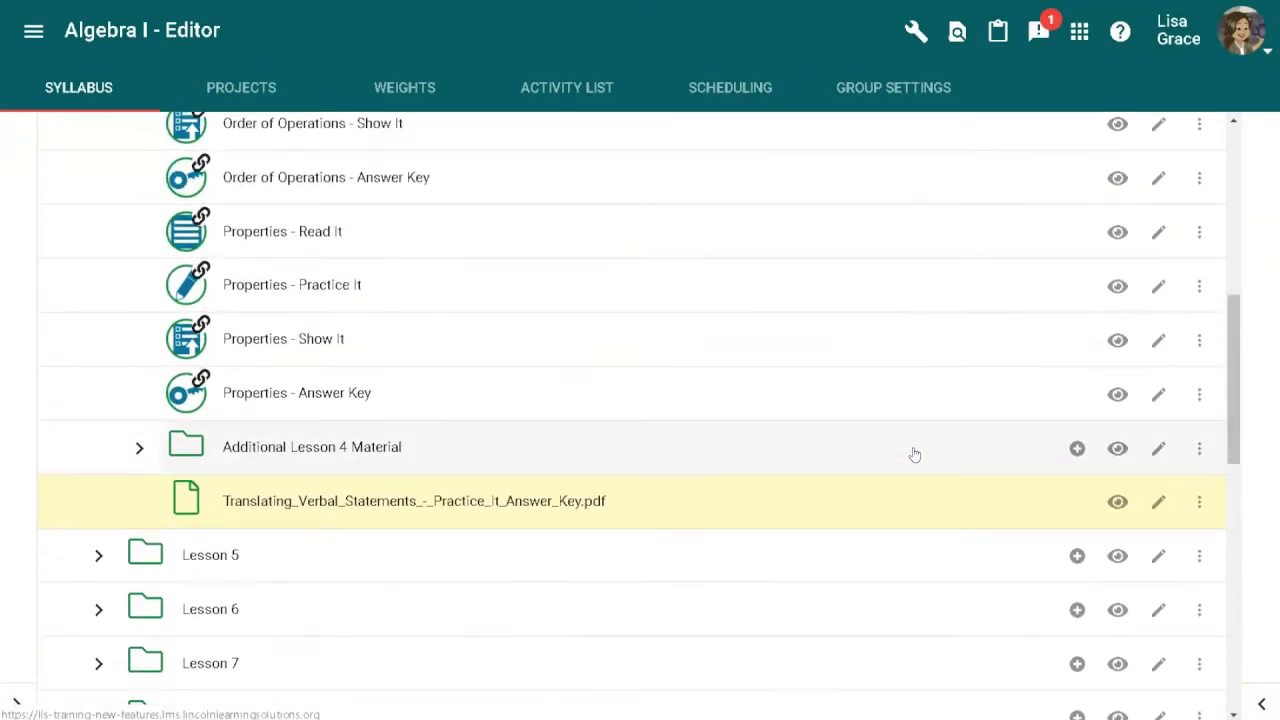
left_click_drag(707, 506, 705, 448)
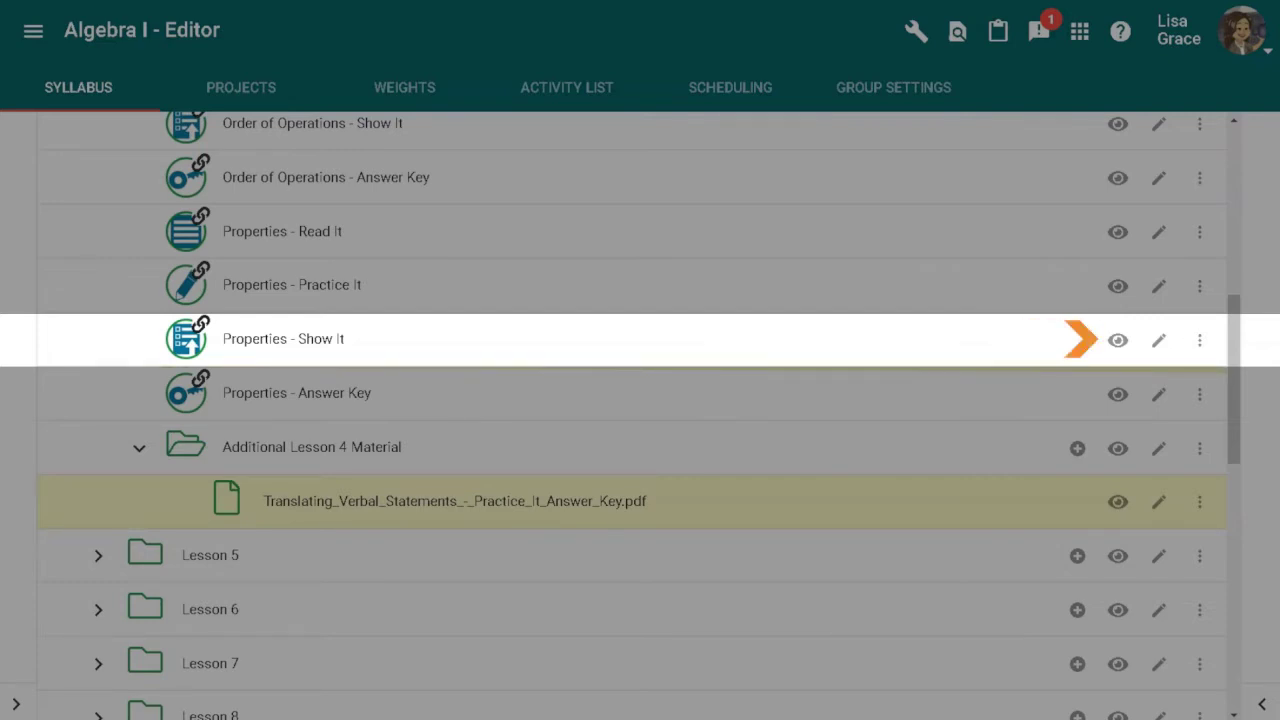
Hide Properties - Show It from students and open it in the editor.
left_click(1120, 342)
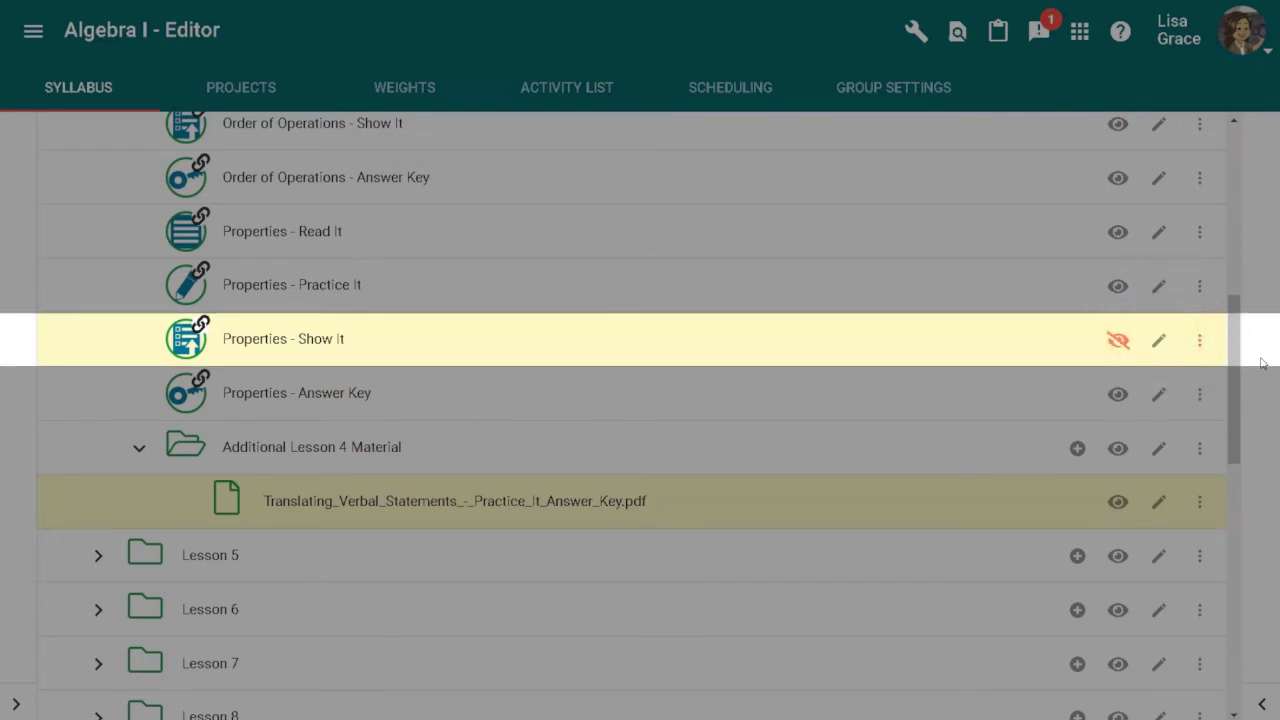
left_click(1157, 341)
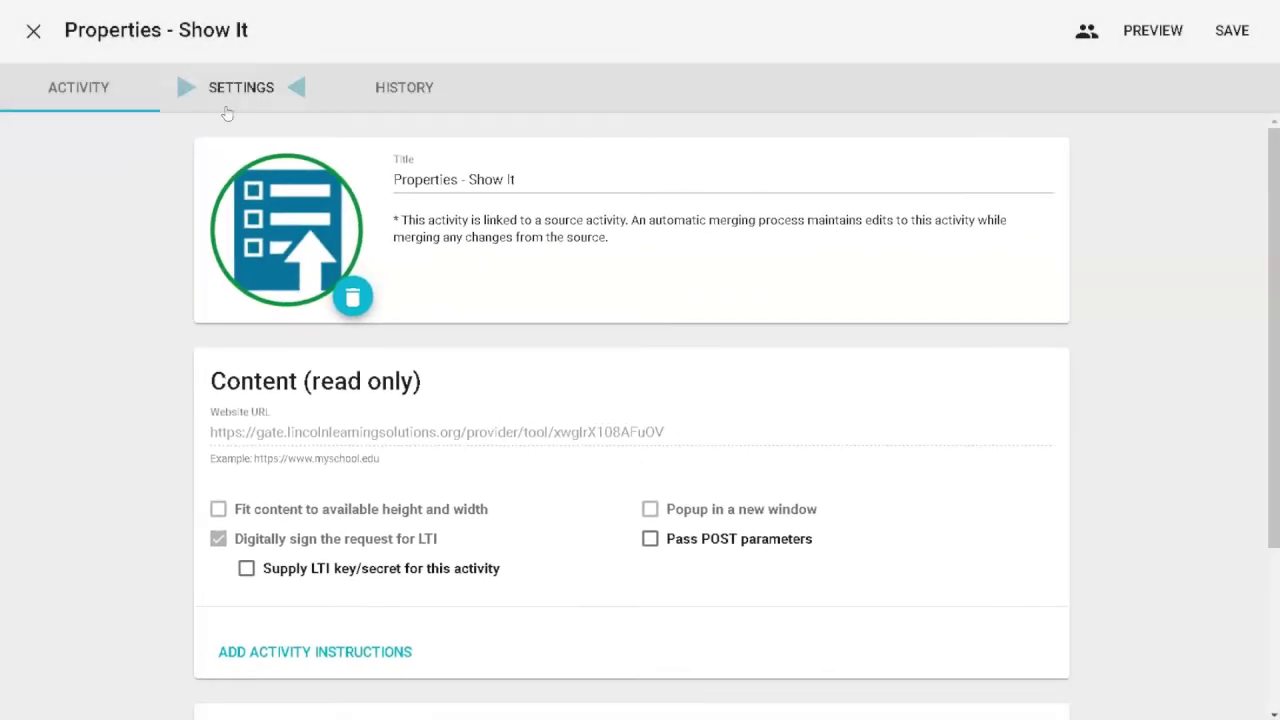
Review the Settings tab of the Properties - Show It activity.
left_click(227, 111)
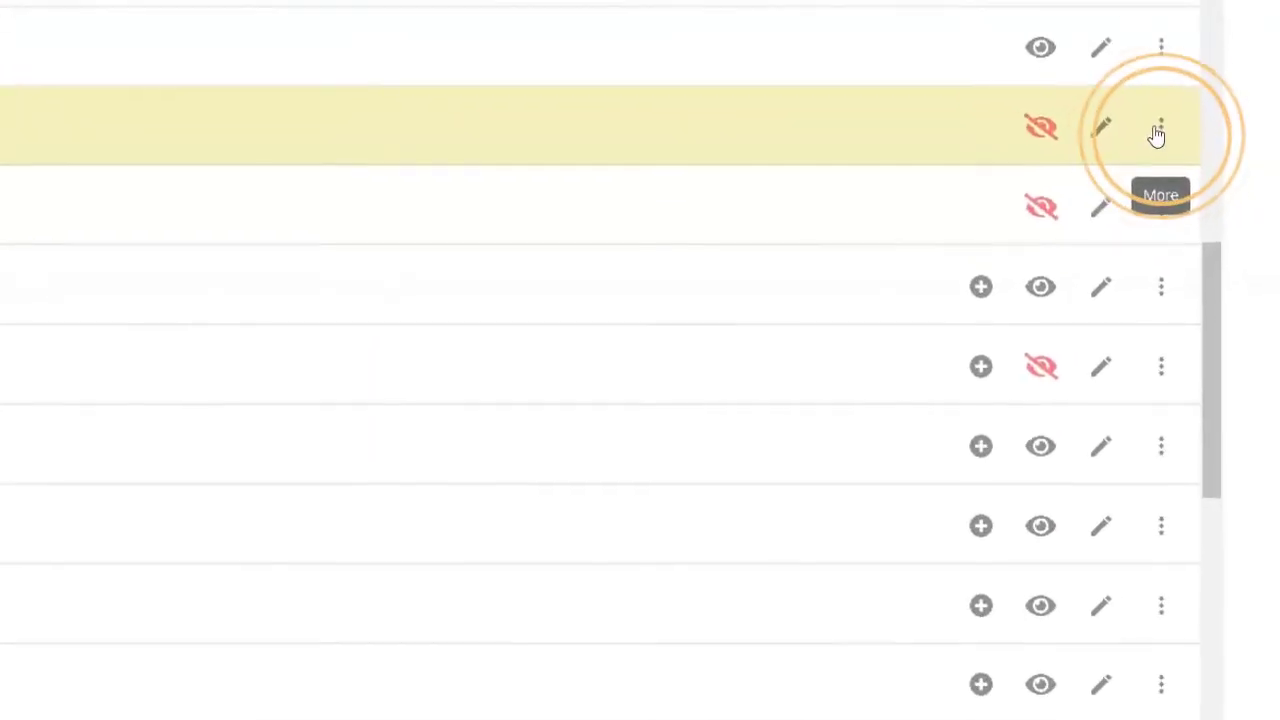
left_click(1159, 130)
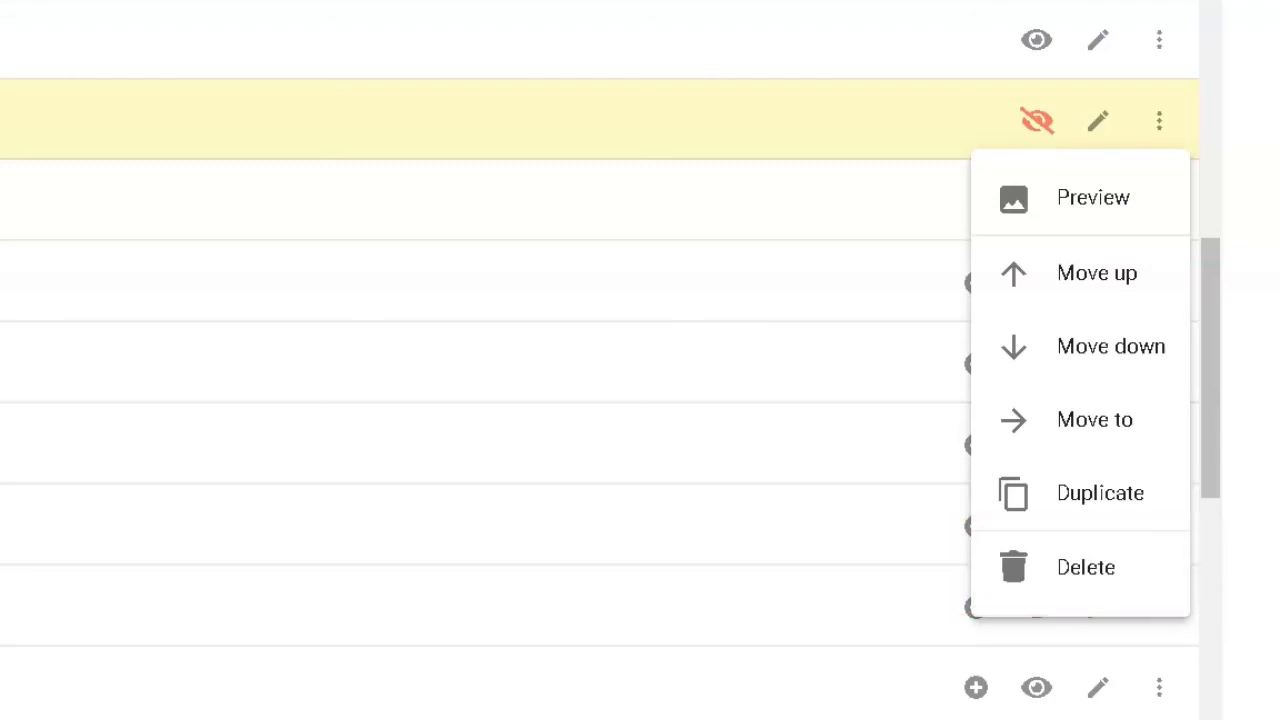
left_click(1240, 34)
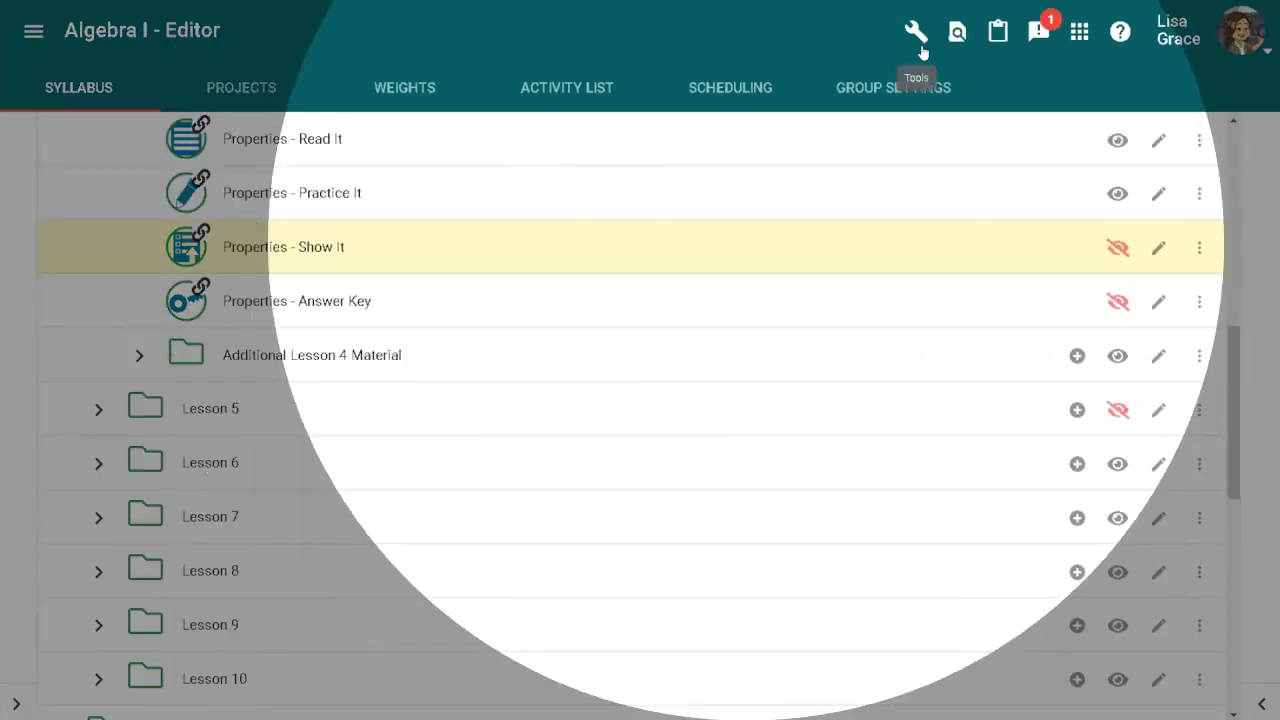
left_click(921, 48)
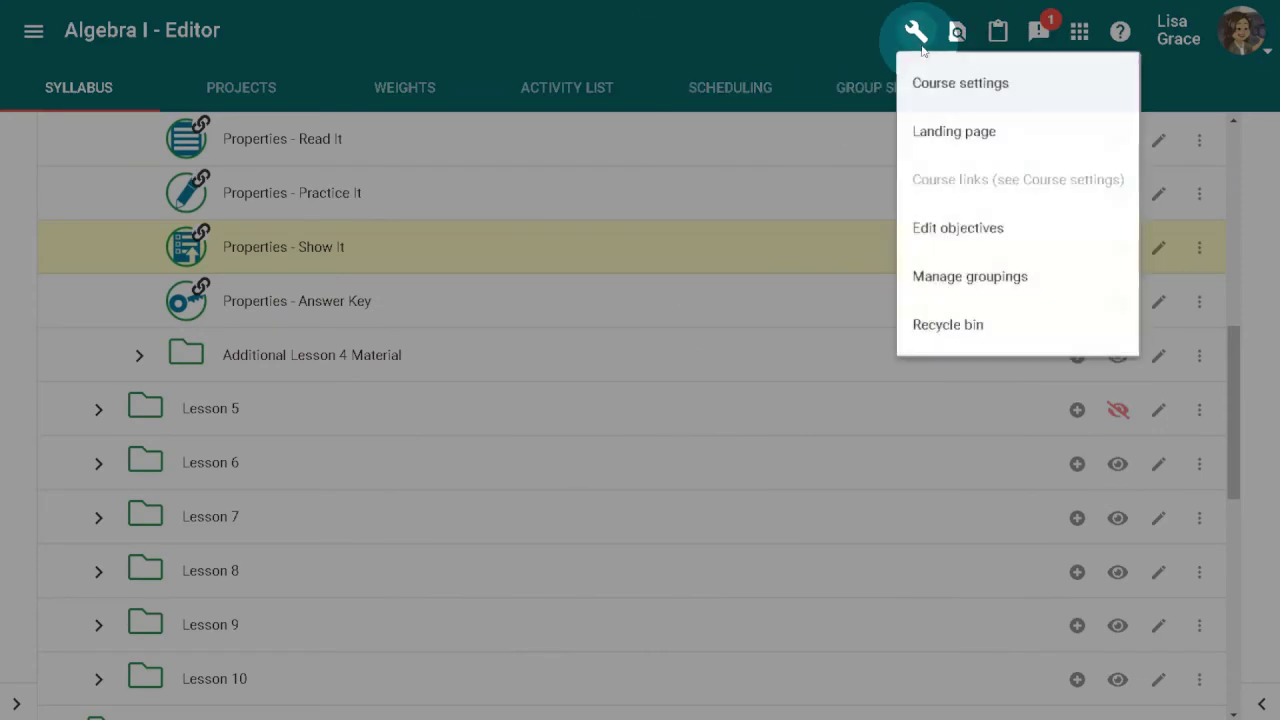
left_click(1023, 82)
left_click(33, 31)
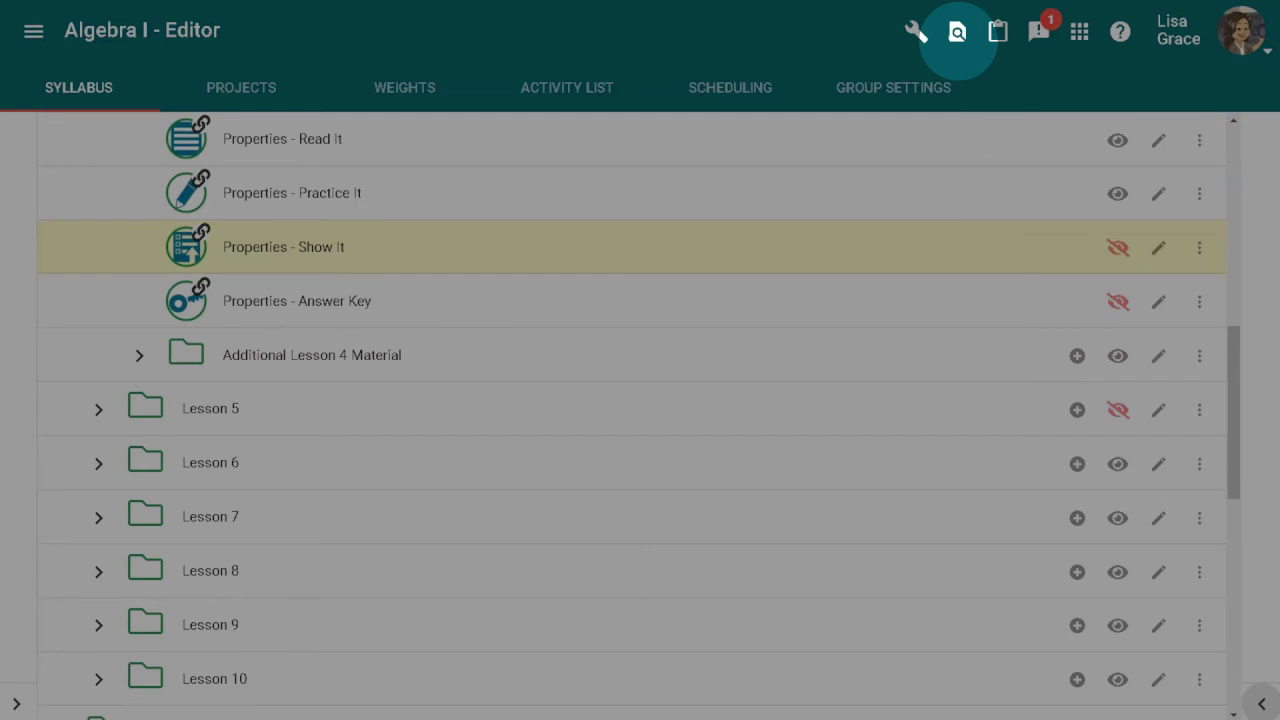
Search 'Addi' to locate Adding to Function Effect - Read It in Lesson 163.
left_click(958, 41)
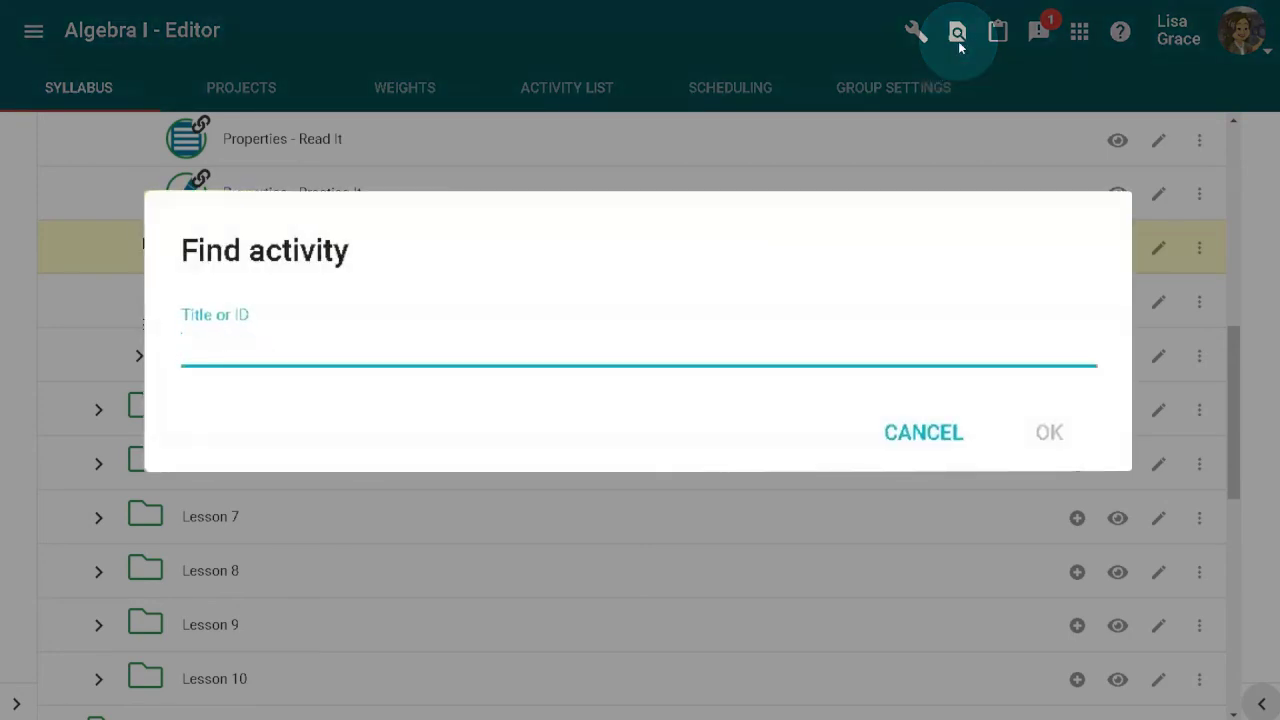
type("Adding to Function Effect - Read It")
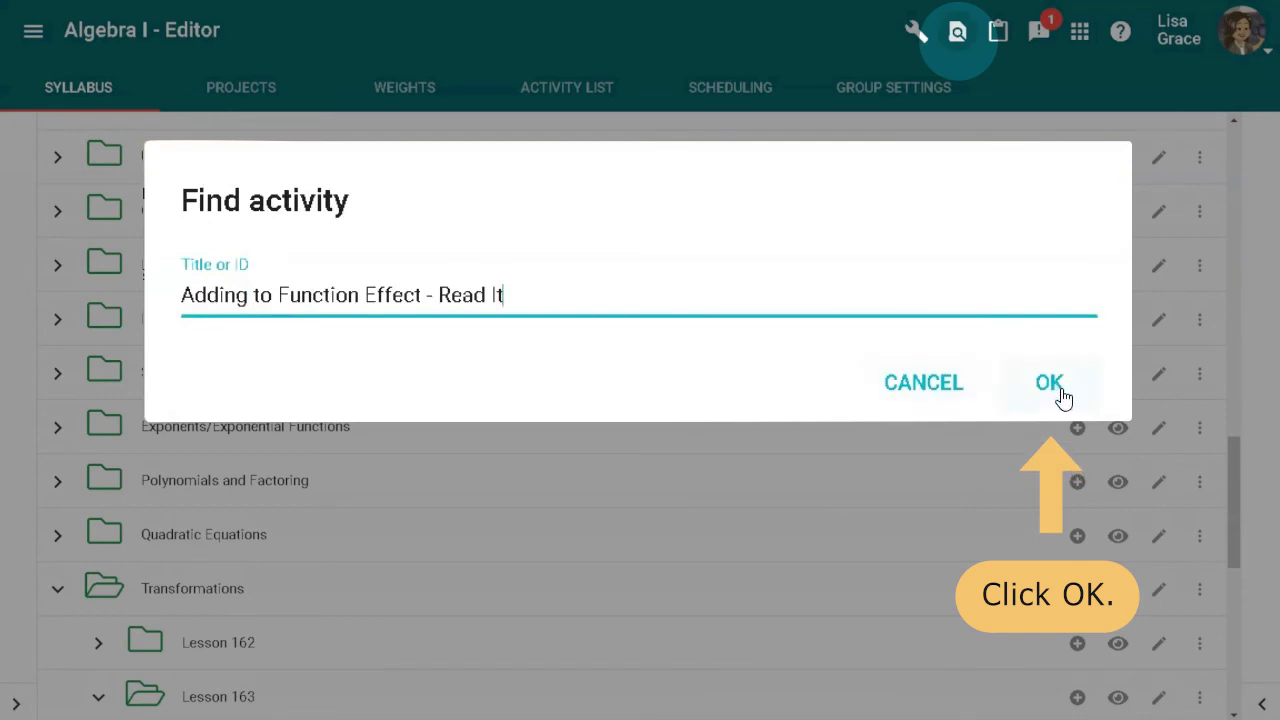
left_click(1060, 392)
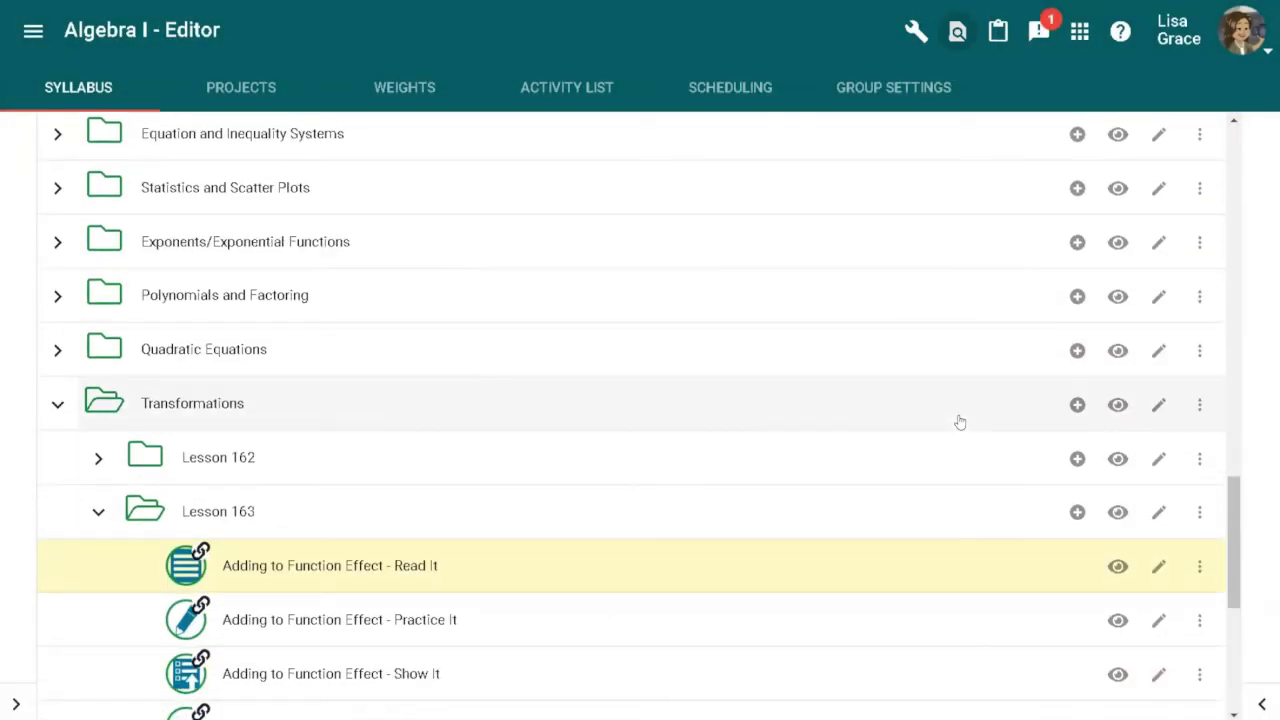